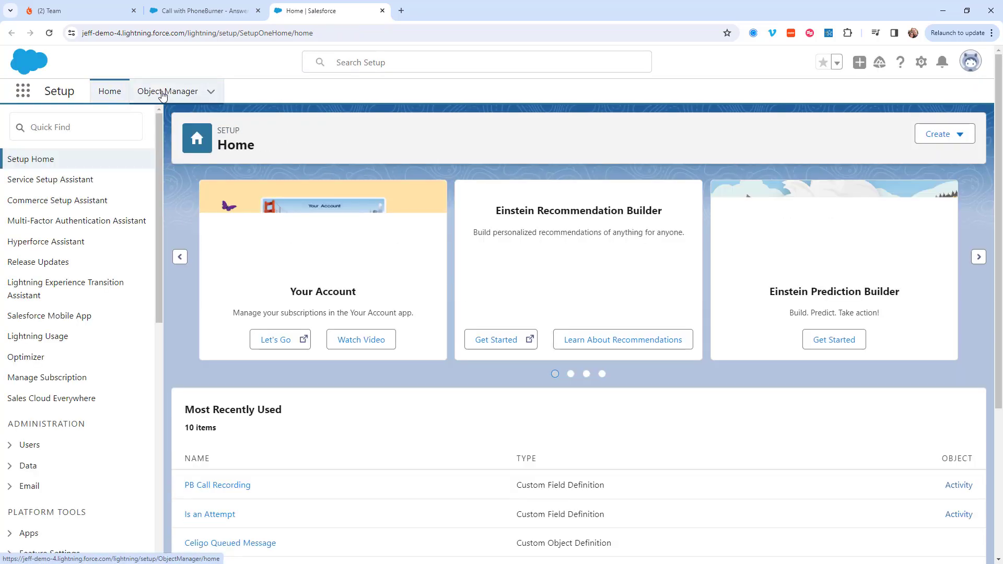
Show the Activity object's Fields & Relationships, including the PB Call Recording URL(255) field
click(163, 94)
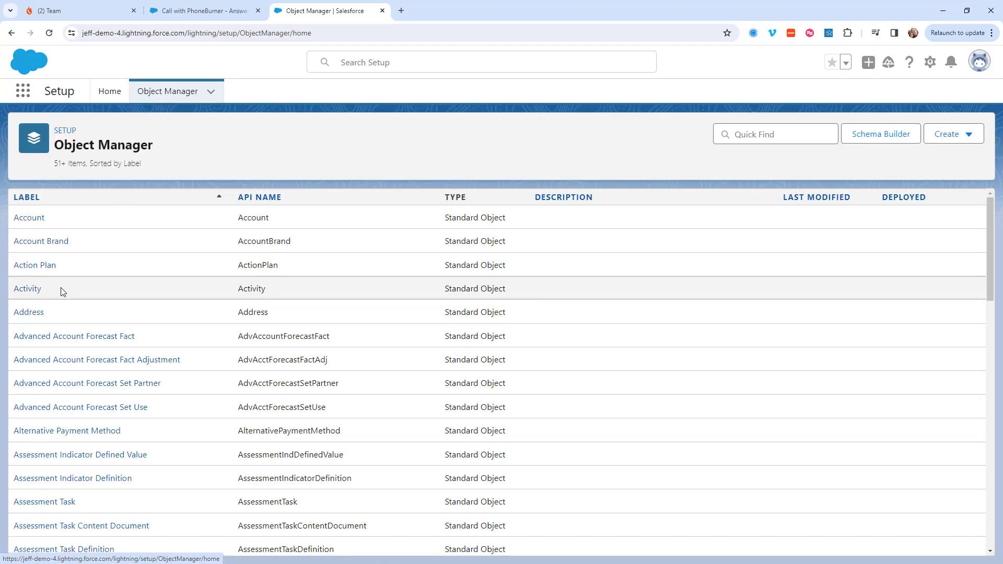
click(27, 290)
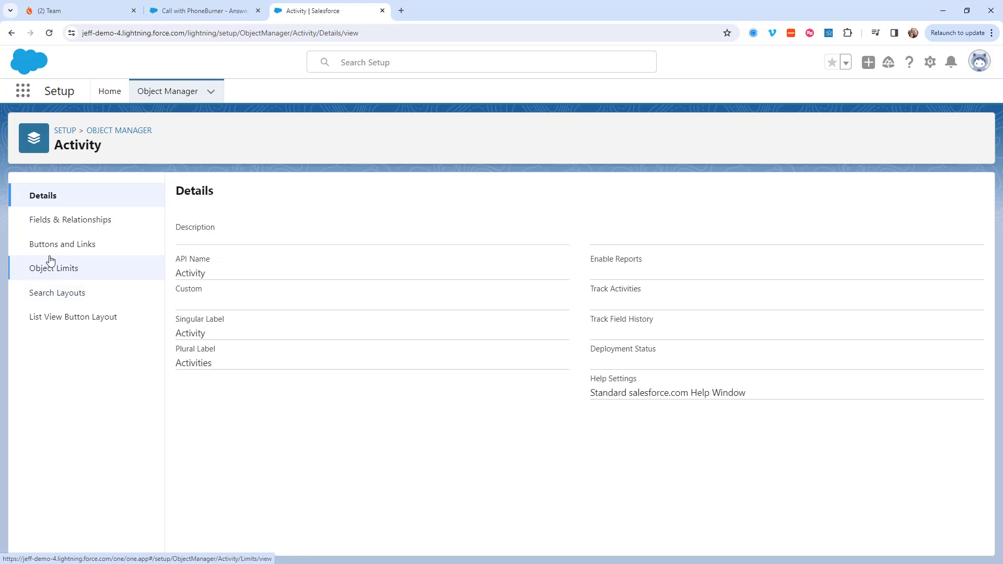
click(82, 224)
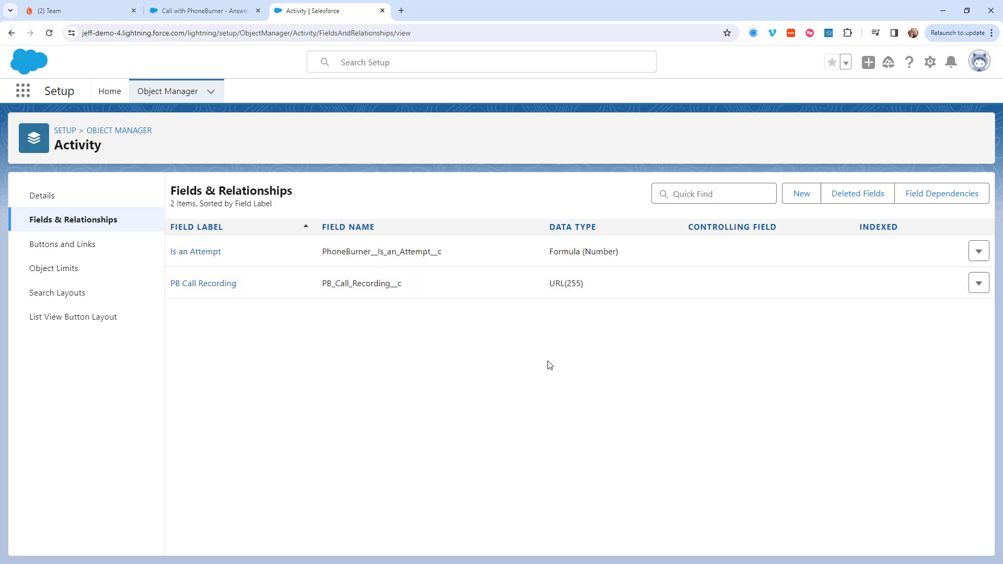
Check the logged PhoneBurner call task, then copy the field name PB_Call_Recording__c from the Activity fields
click(211, 9)
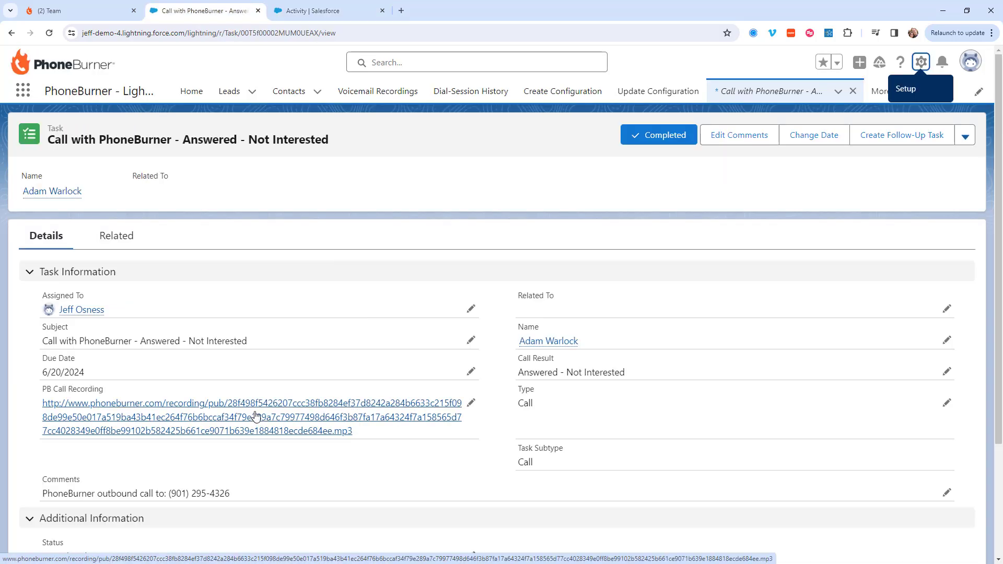
click(342, 14)
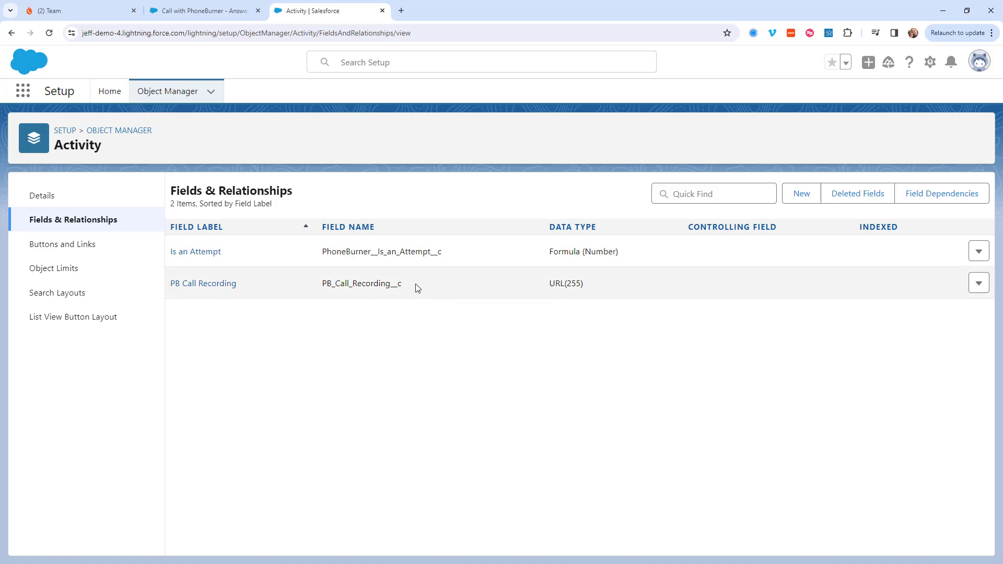
drag(408, 286, 323, 284)
right_click(331, 285)
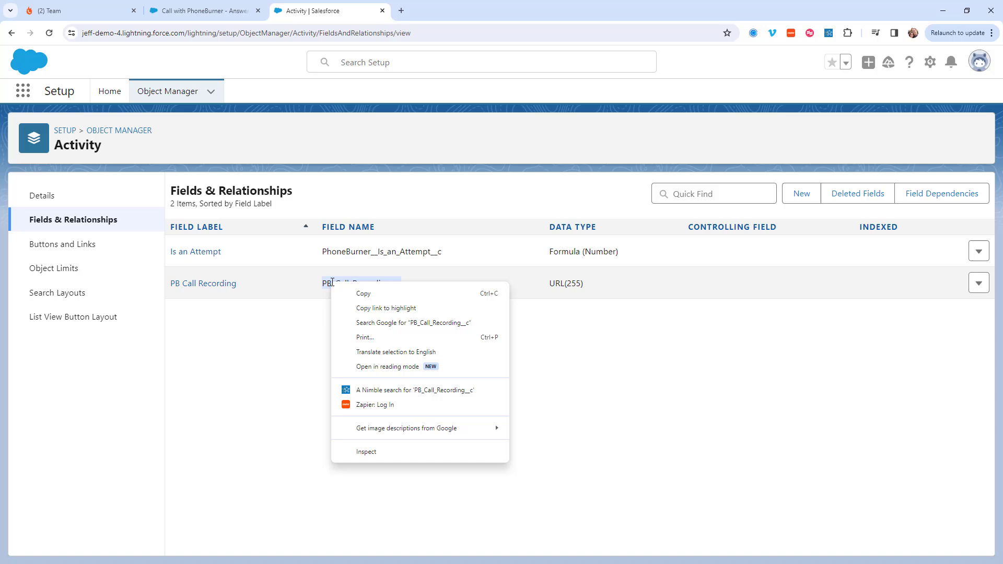
click(364, 294)
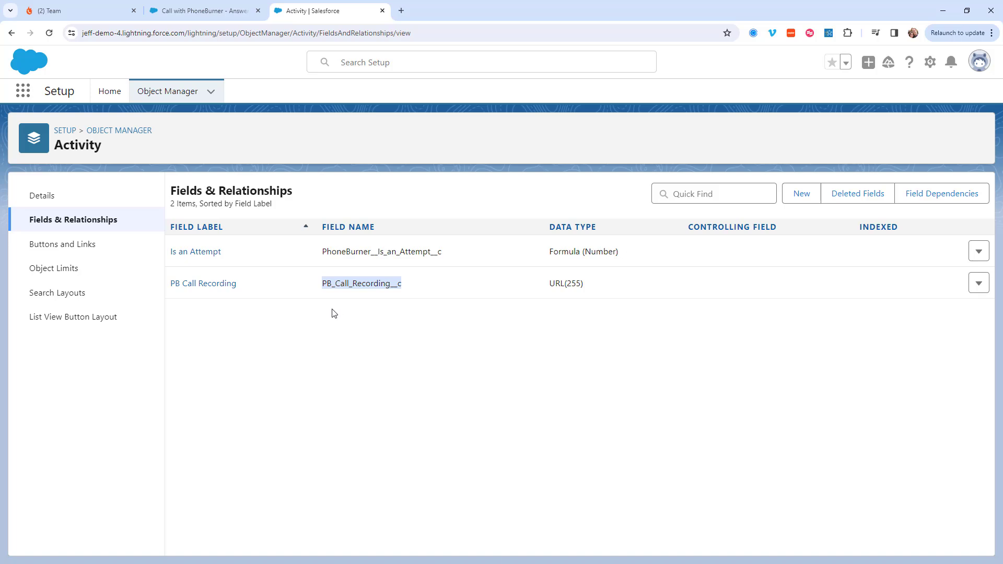
Go to PhoneBurner's Integration settings and open the Salesforce integration page
click(85, 10)
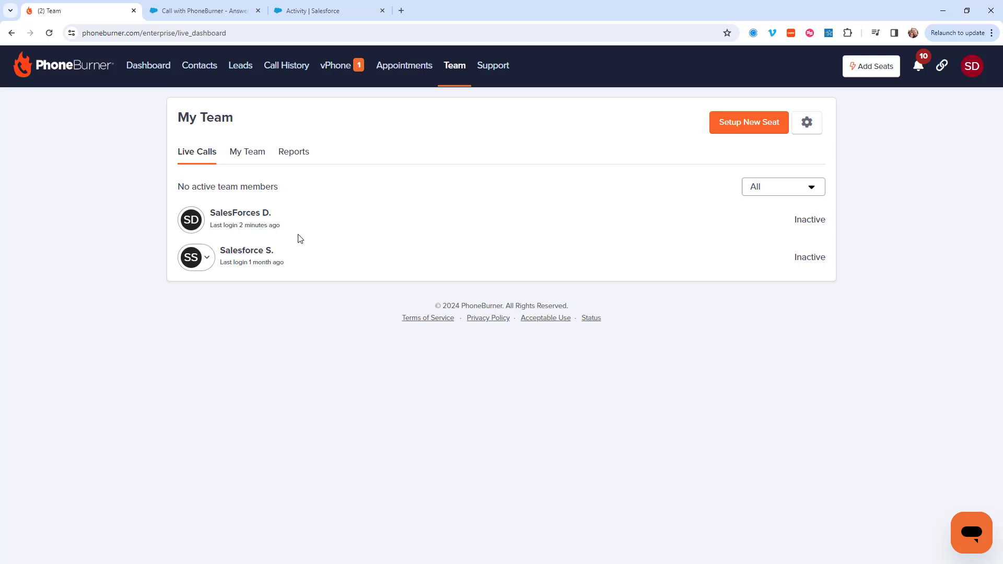
click(970, 73)
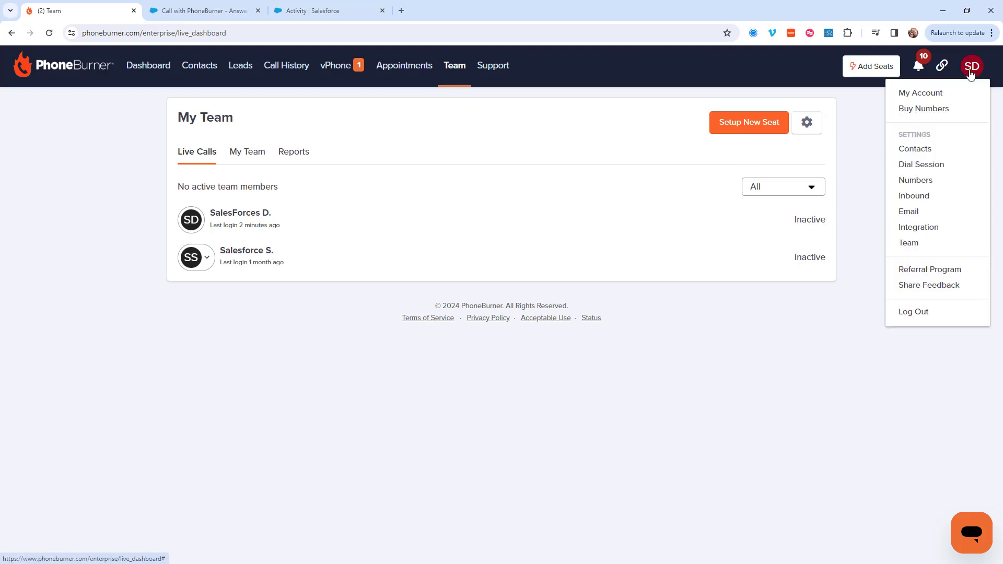
click(917, 229)
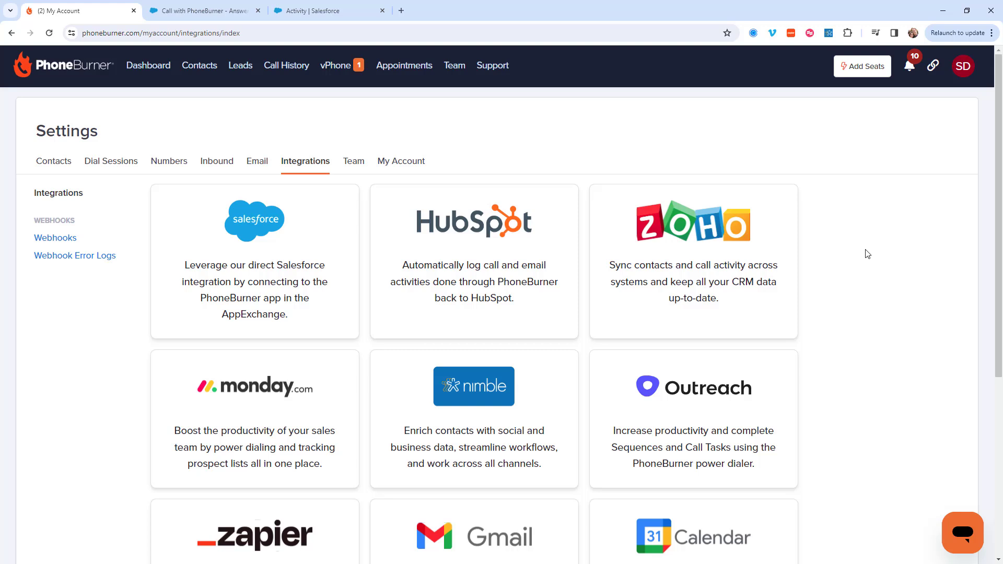
click(263, 249)
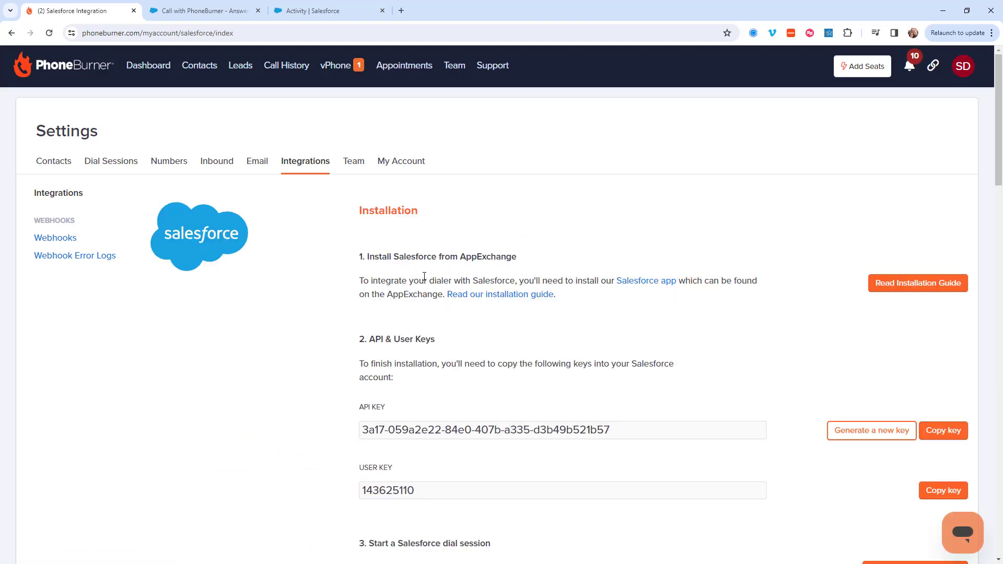
Paste PB_Call_Recording__c into the Call Recording mapping, save, and confirm it appears as CallRecording
scroll(432, 282, down, 7)
scroll(432, 282, down, 18)
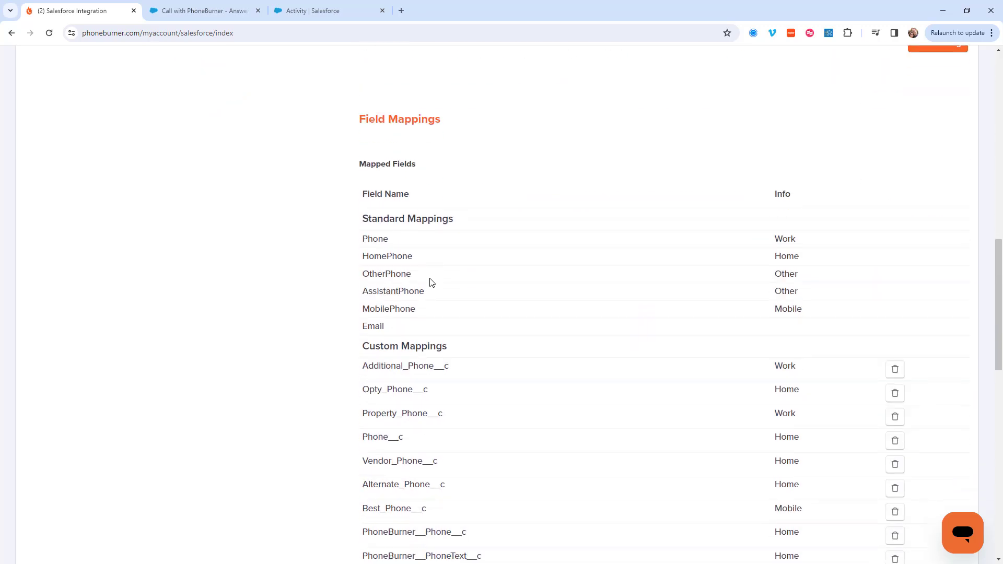
scroll(431, 282, down, 2)
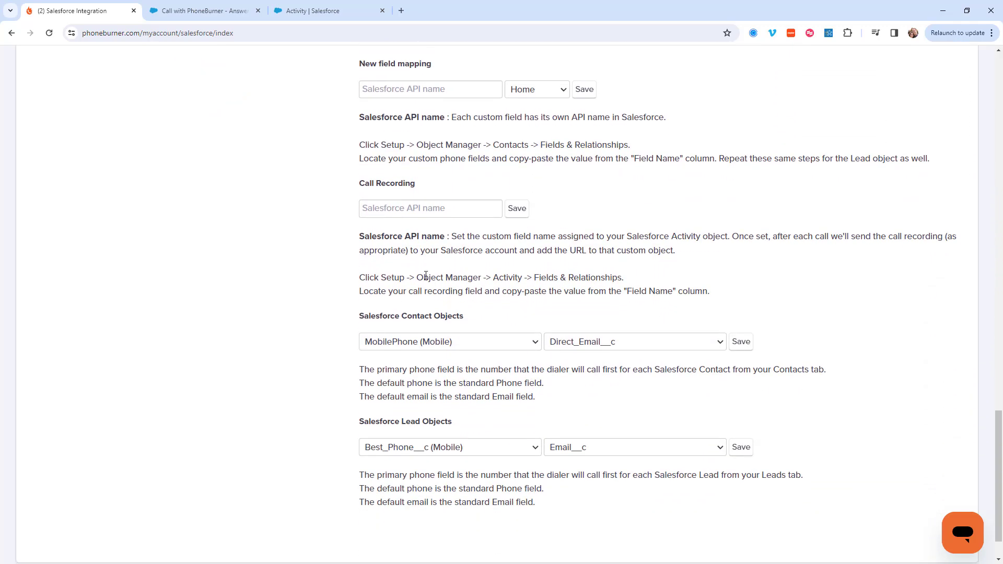
right_click(419, 208)
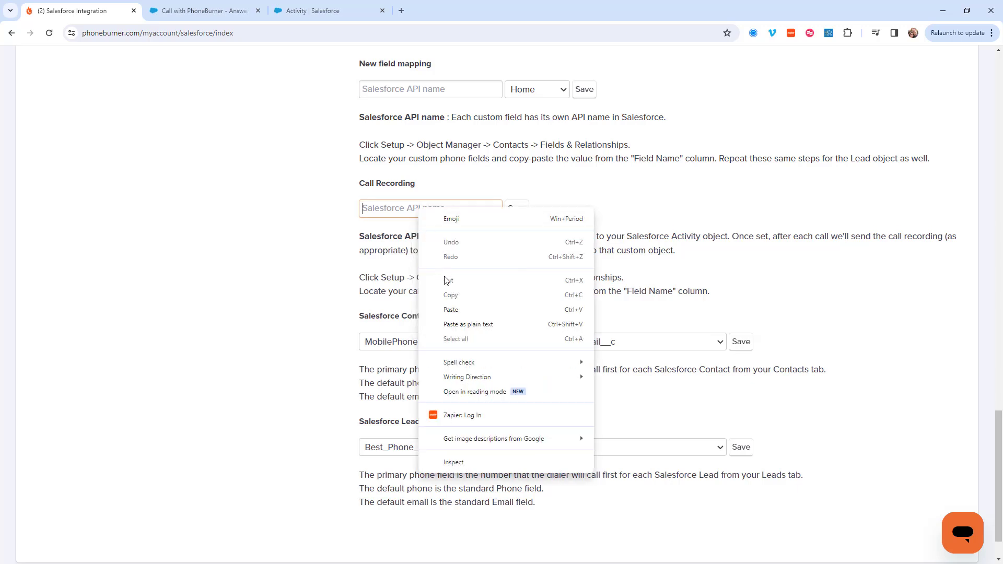
click(450, 310)
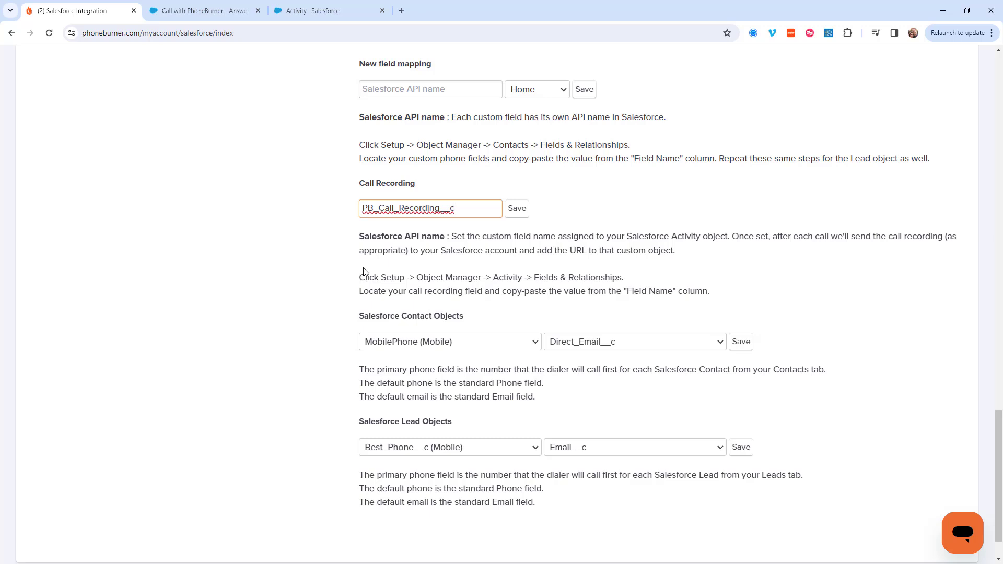
click(516, 209)
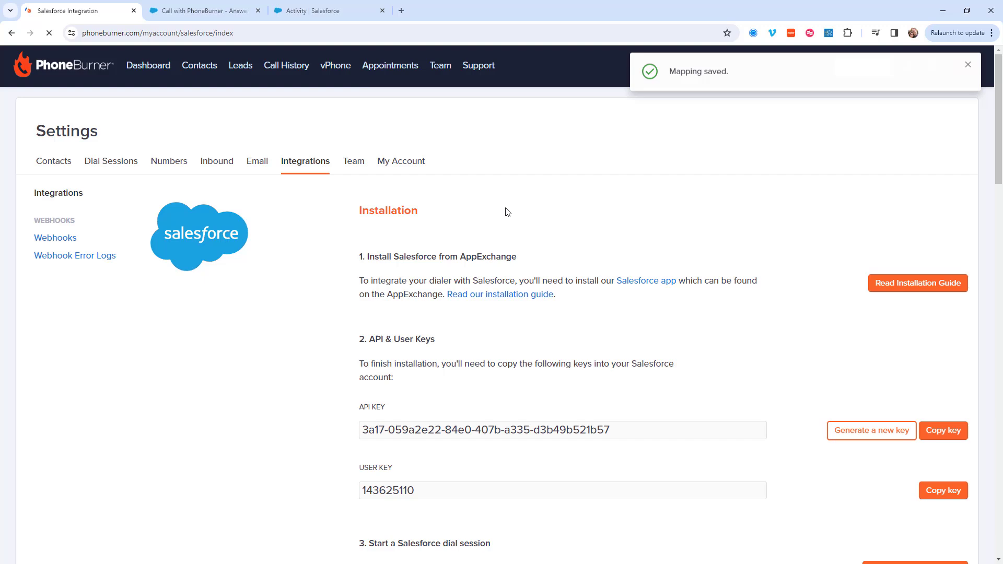
scroll(506, 219, down, 10)
scroll(495, 235, down, 11)
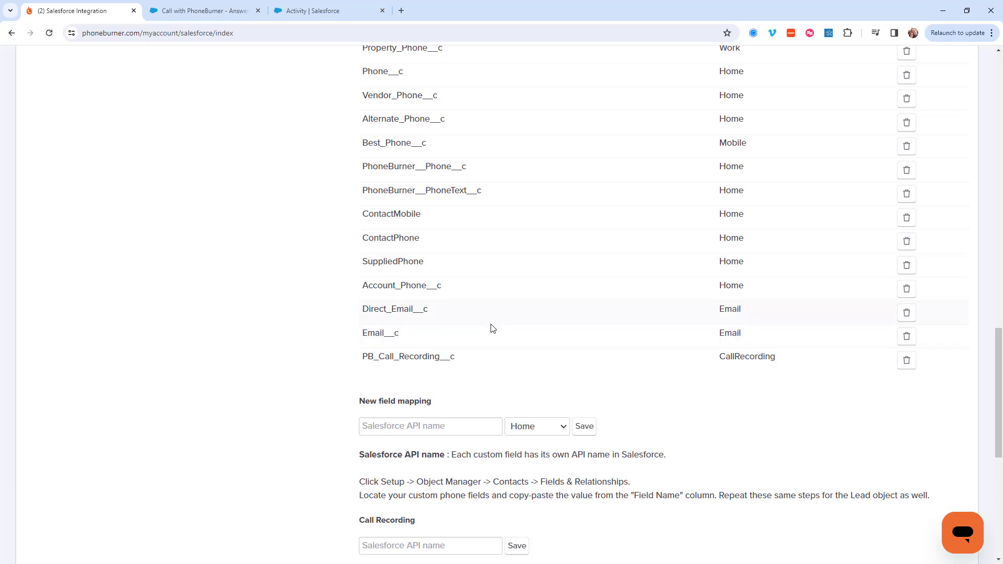
scroll(494, 322, up, 3)
scroll(493, 324, up, 15)
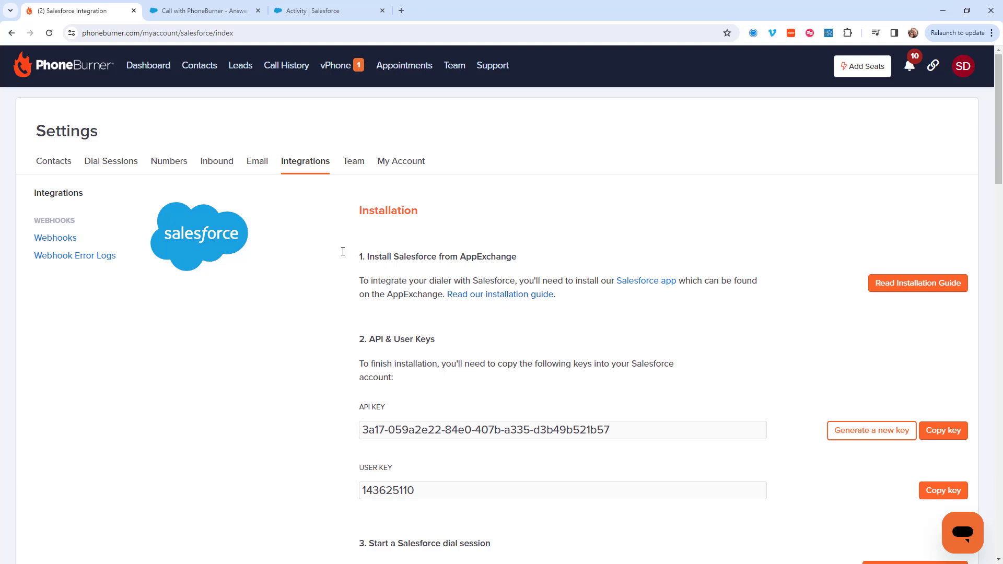
Enable call recording under Dial Sessions, agree to the recording terms, and return to Team
click(119, 167)
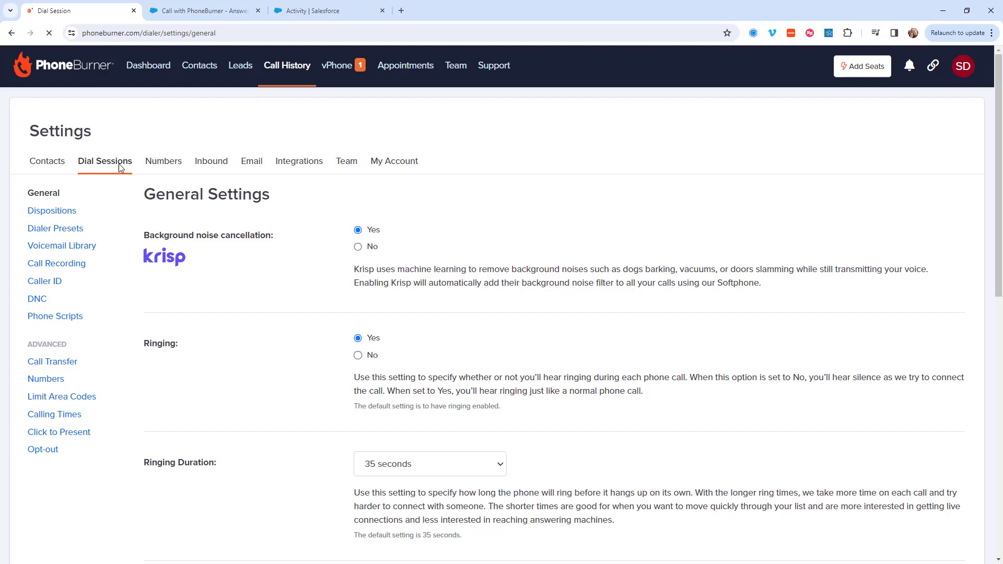
click(49, 271)
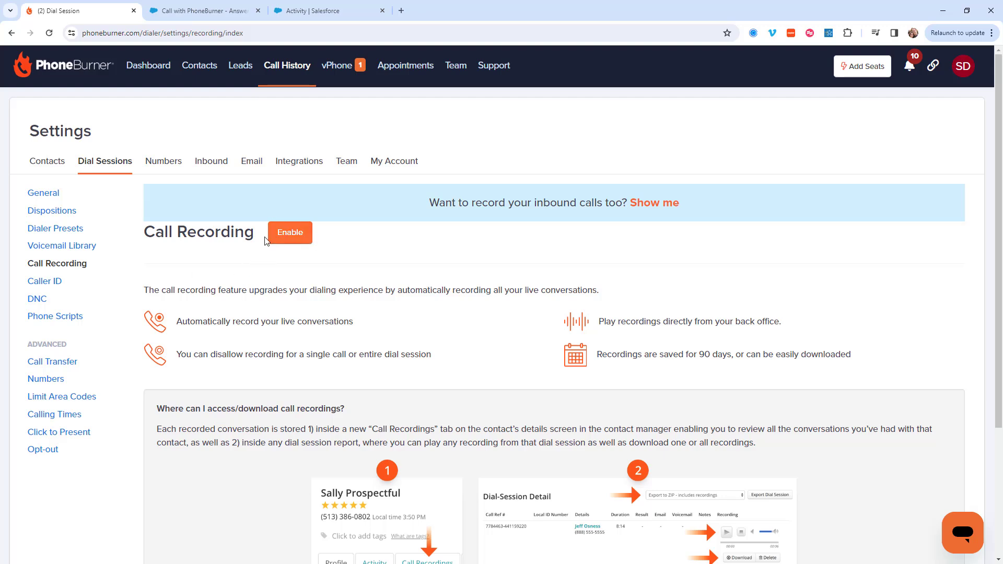
click(295, 238)
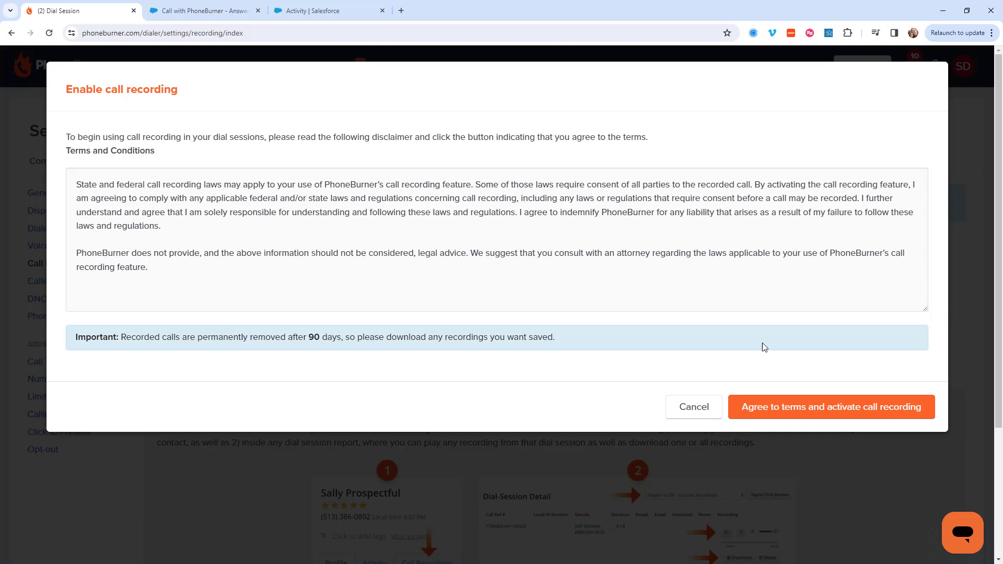
click(780, 411)
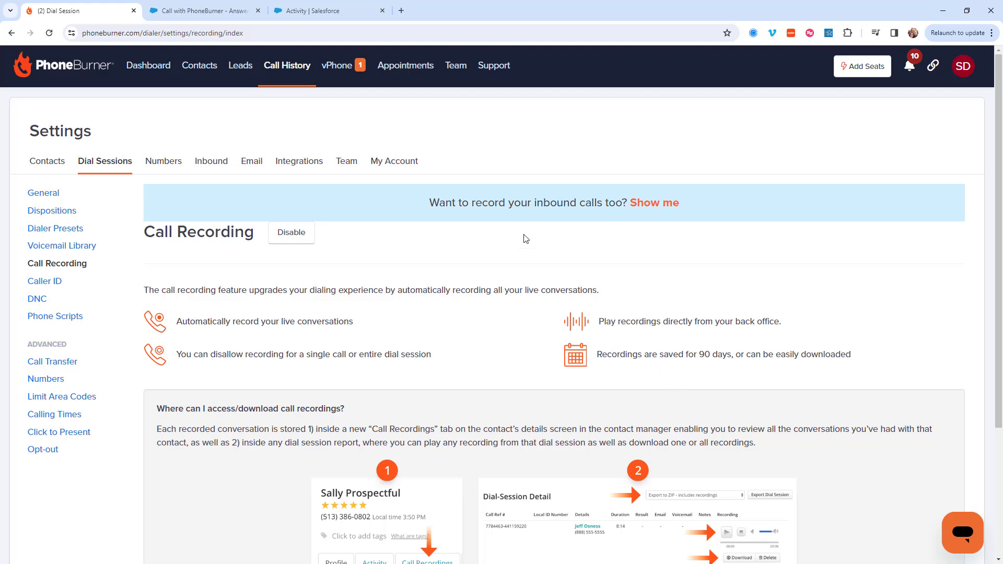
click(461, 79)
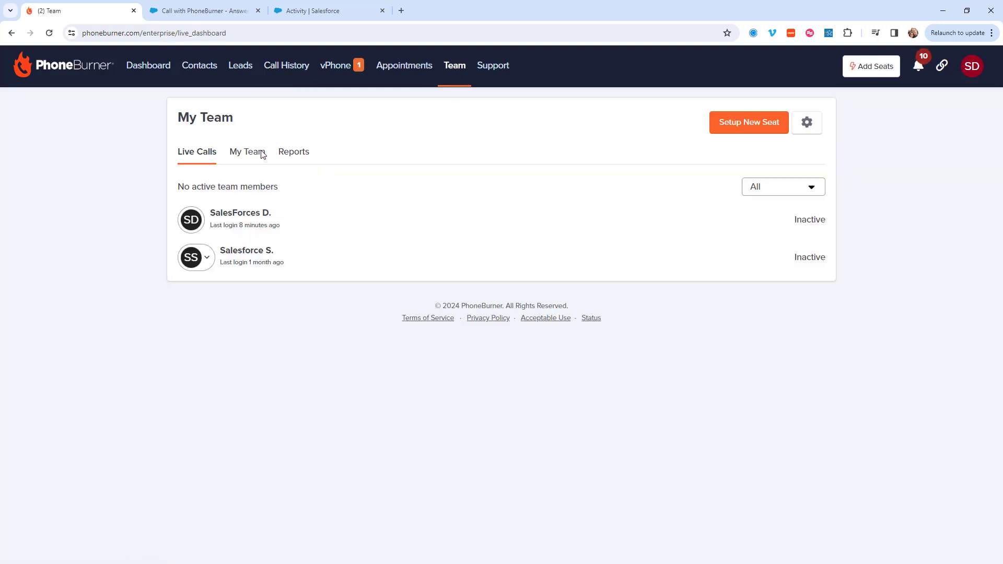
Check the second team member's recording permissions, then view the Salesforce call task's .mp3 recording link
click(256, 155)
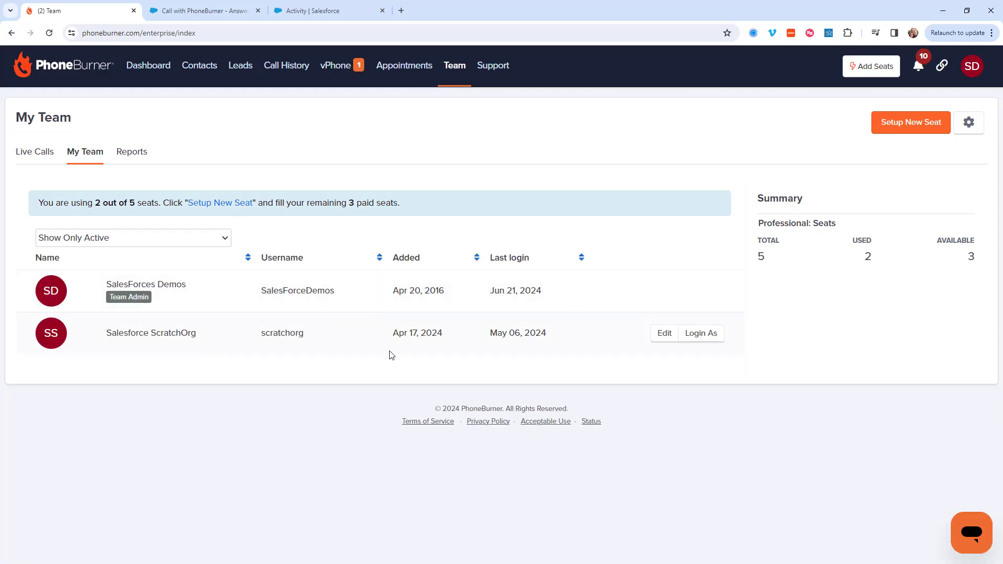
click(664, 334)
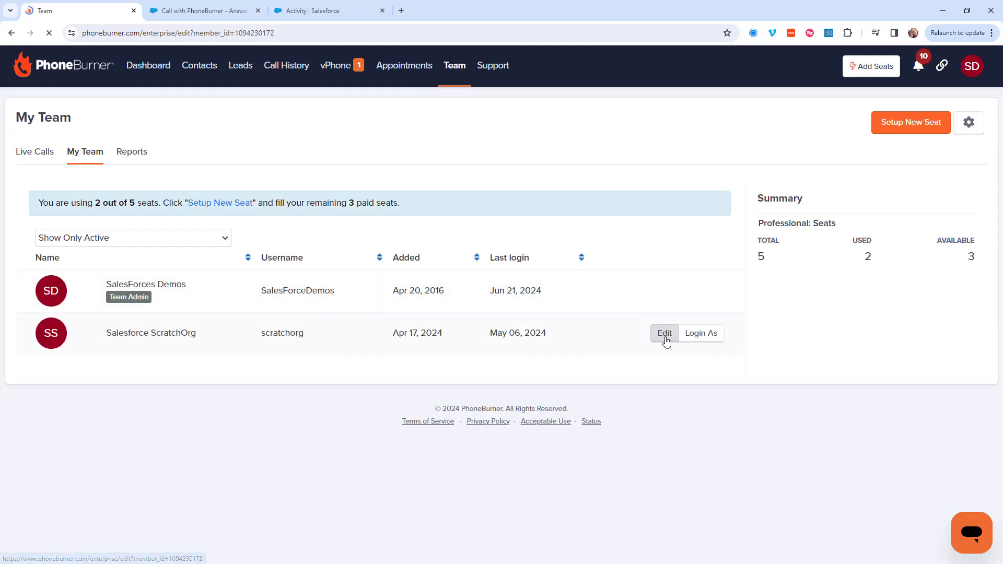
scroll(652, 330, down, 5)
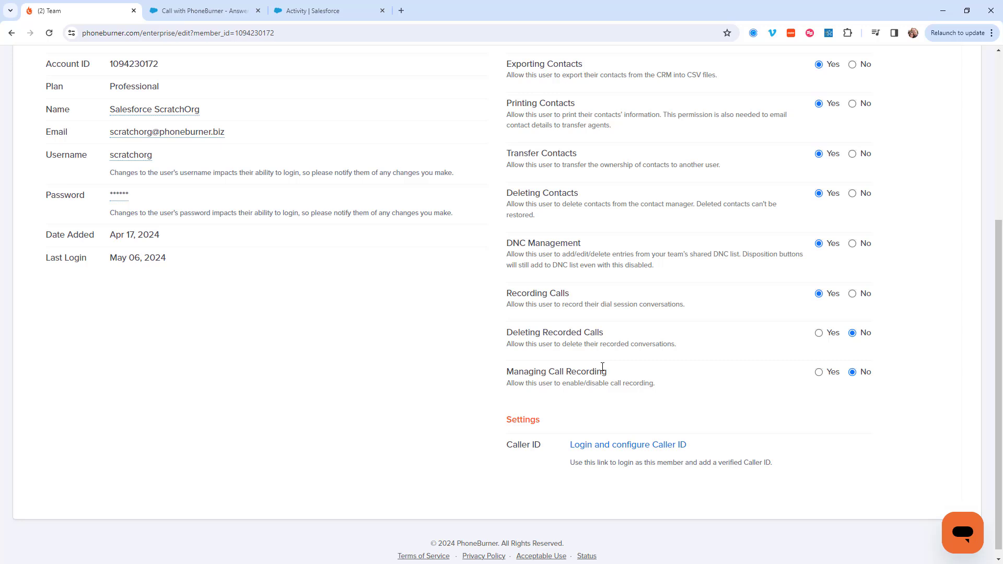
click(169, 11)
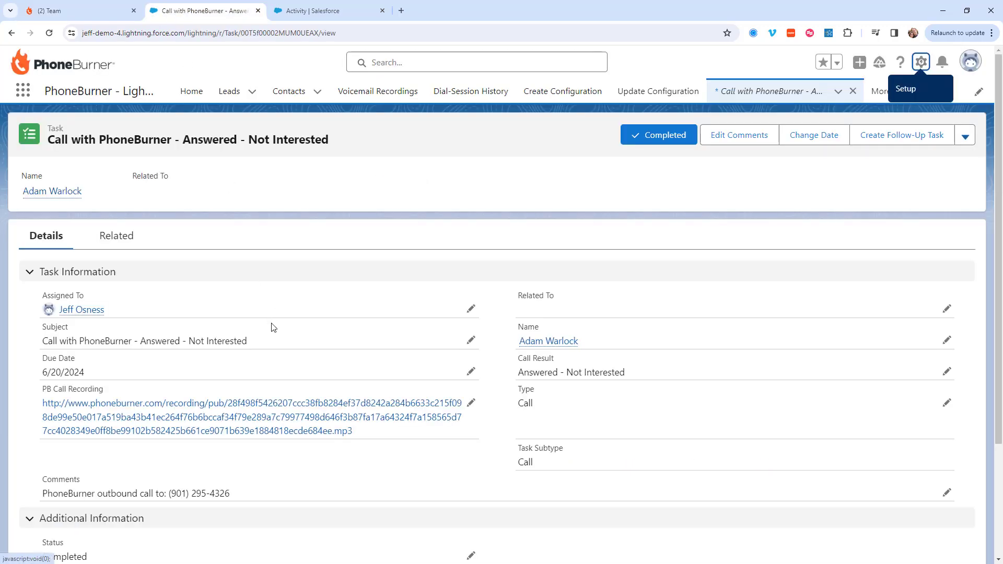